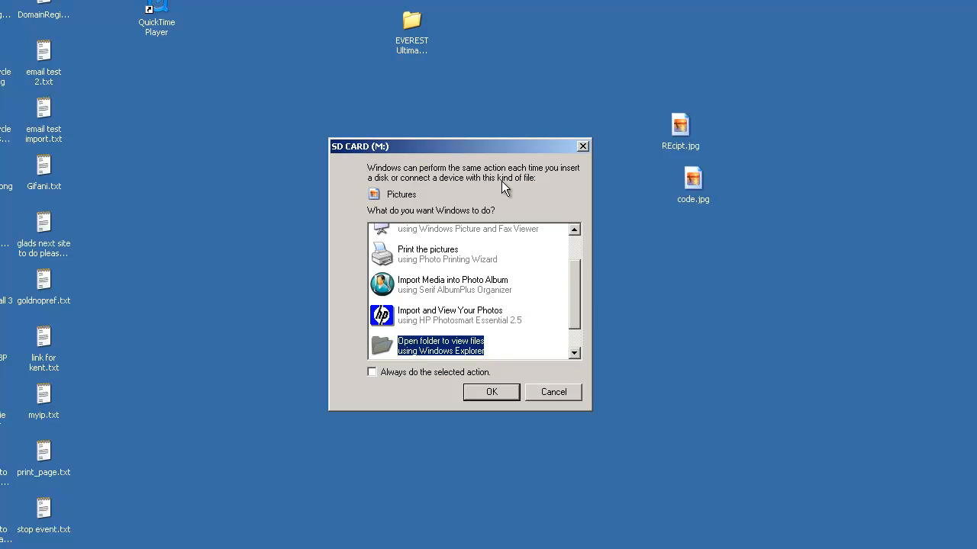
Step: Open the SD card (M:) in Windows Explorer to view its files
mouse_move(574, 294)
mouse_down()
mouse_move(566, 316)
mouse_move(583, 246)
mouse_move(568, 306)
mouse_up()
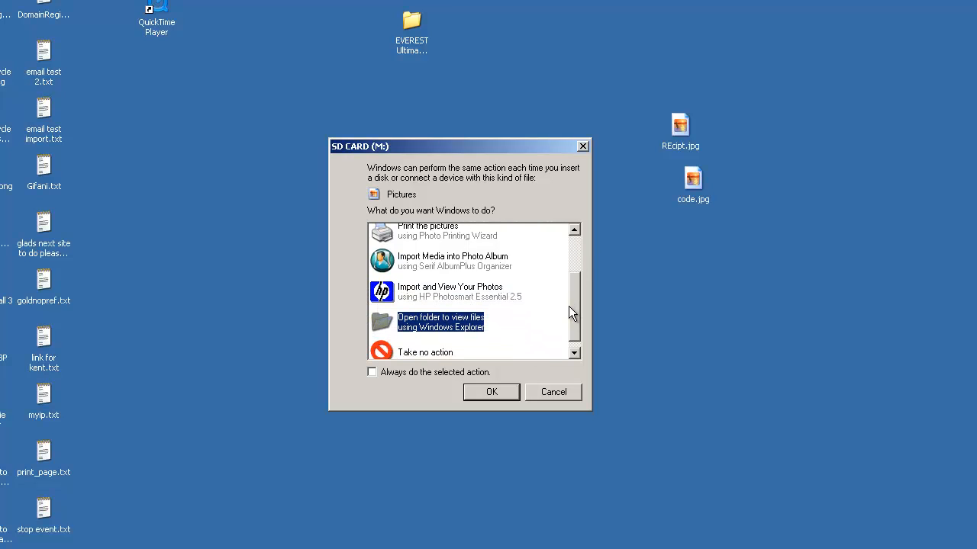
double_click(451, 327)
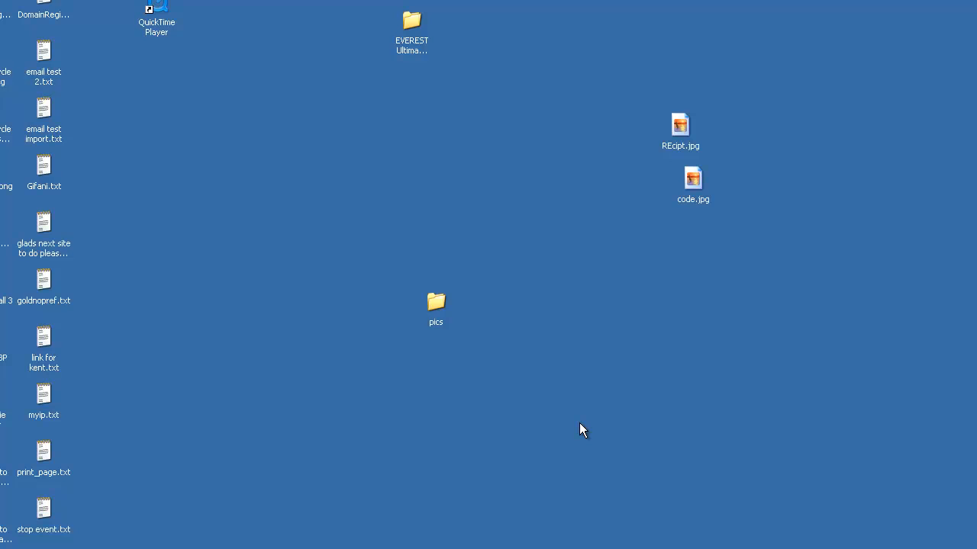
click(30, 548)
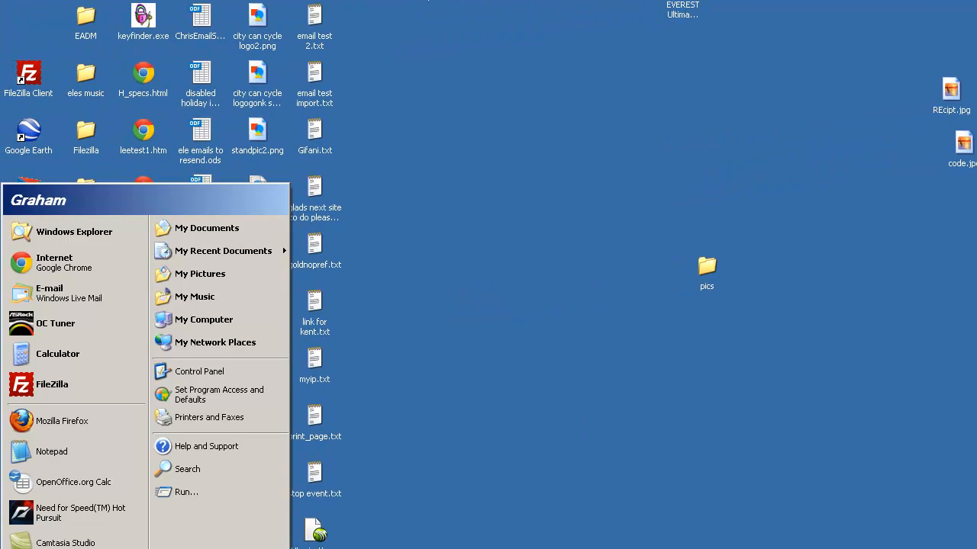
click(229, 320)
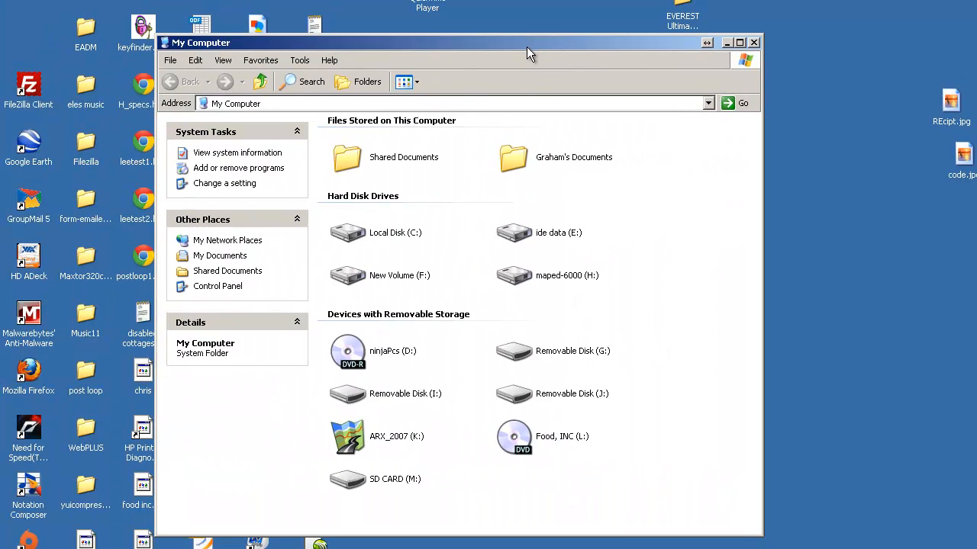
double_click(353, 482)
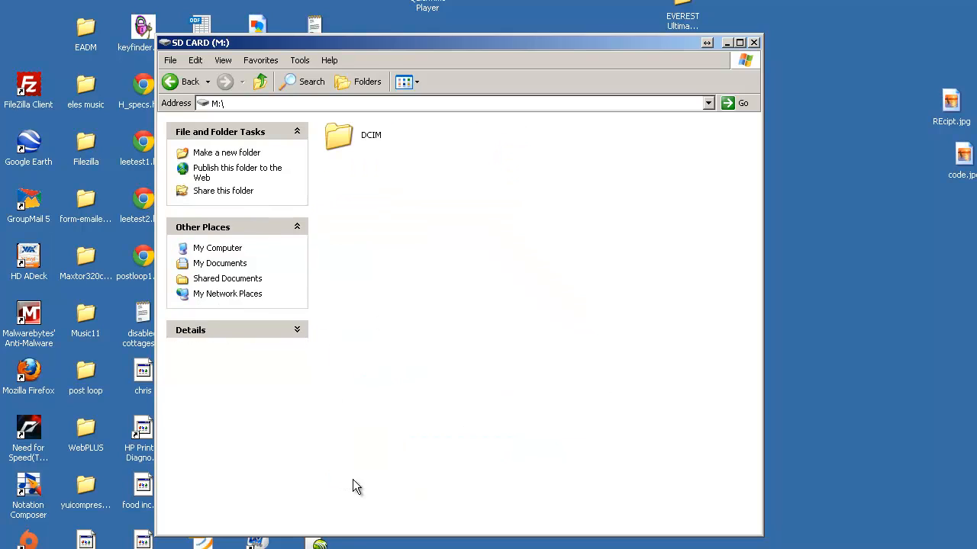
Step: Open the card's DCIM folder, check the contents of its 111___10 subfolder and return to DCIM
click(335, 142)
double_click(336, 142)
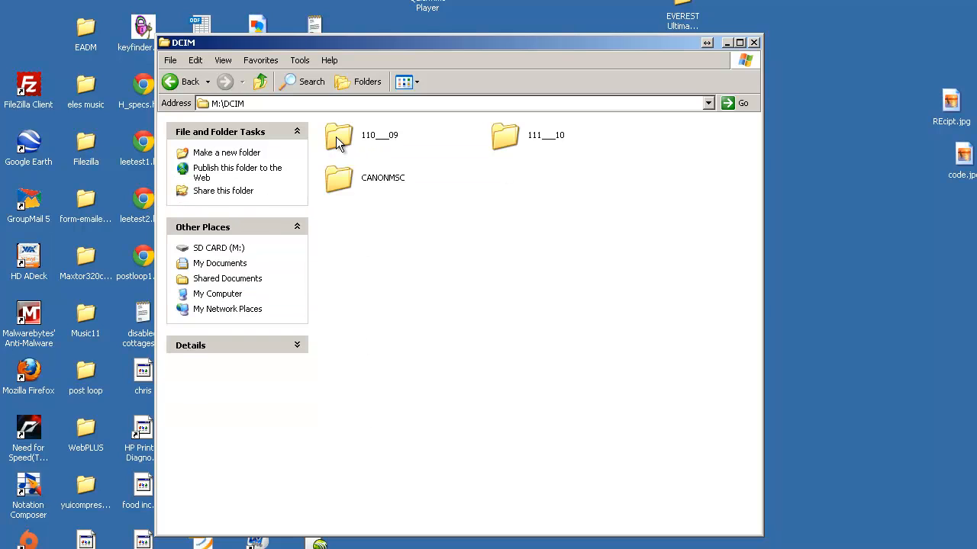
double_click(510, 134)
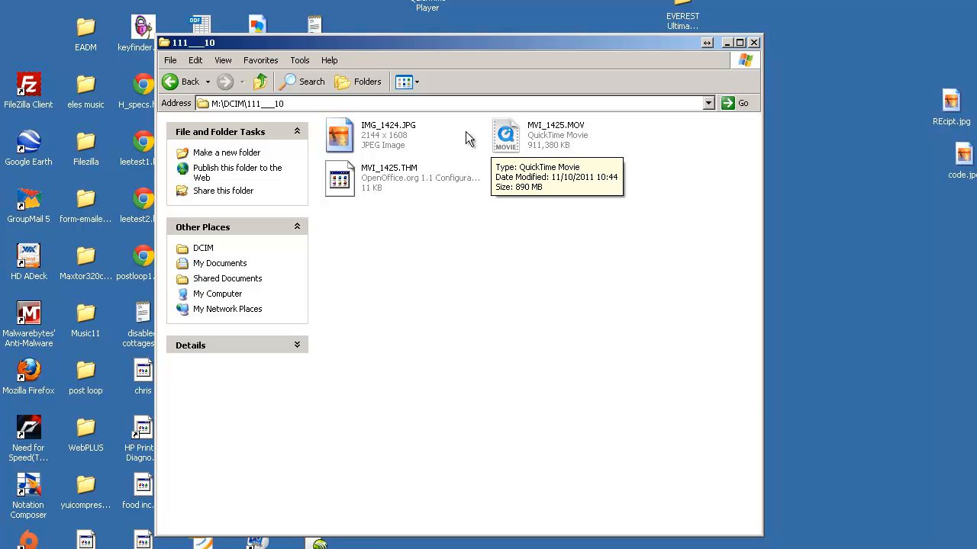
click(262, 83)
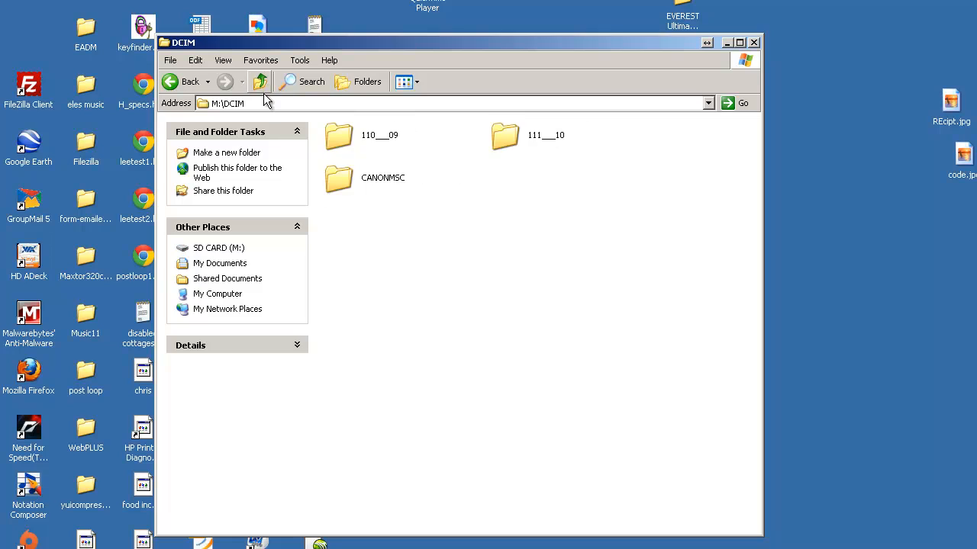
Step: Open the 110___09 folder in DCIM and look through its pictures
double_click(341, 145)
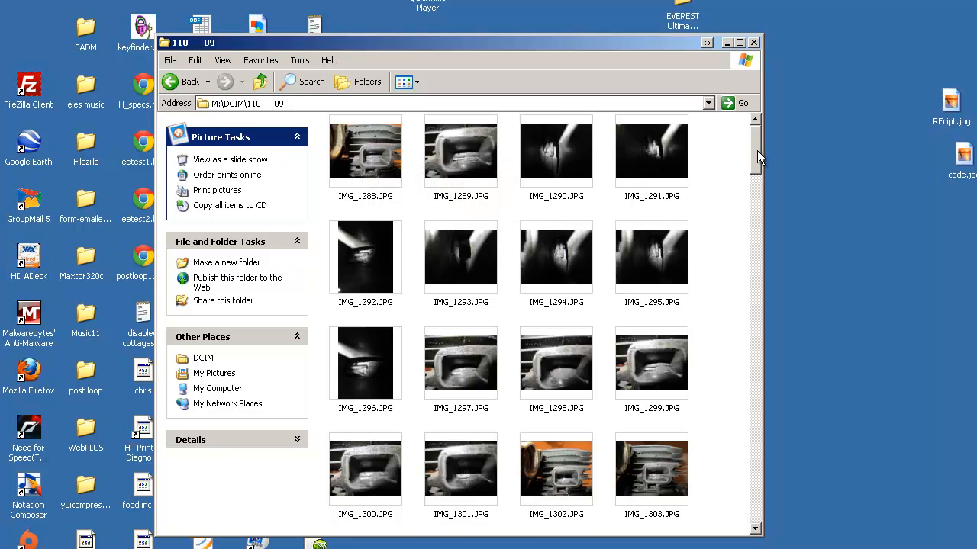
drag(757, 151, 756, 355)
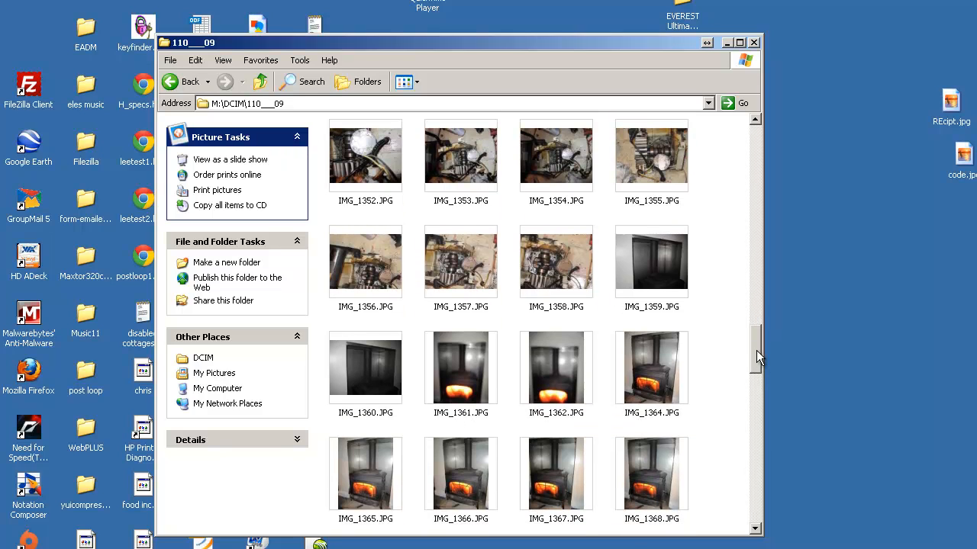
drag(757, 350, 750, 165)
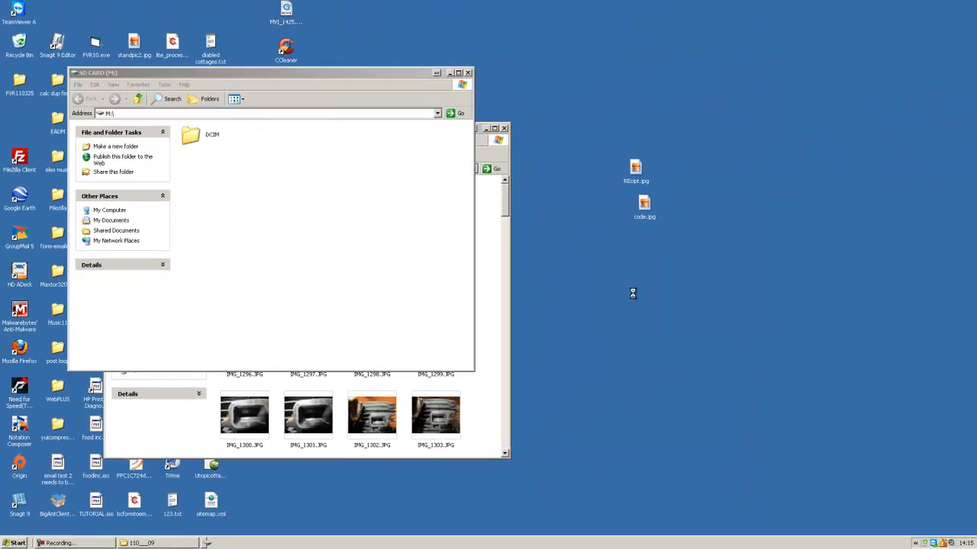
Step: Create a new folder on the desktop and name it "pics 1"
right_click(944, 290)
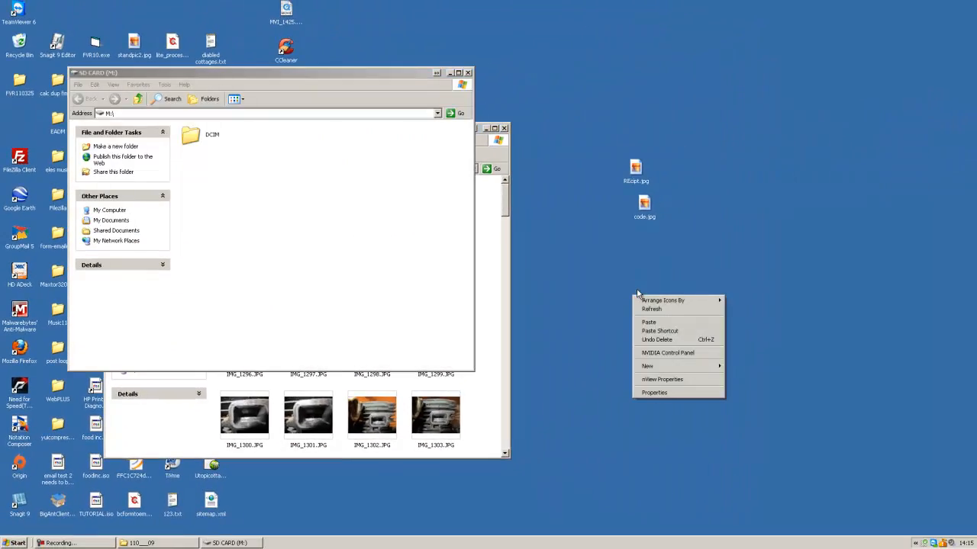
mouse_move(651, 369)
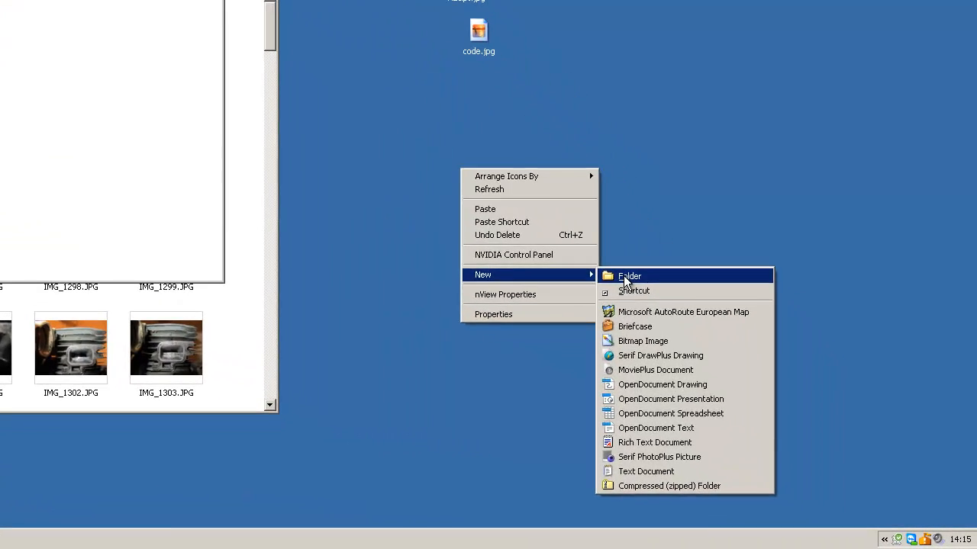
click(744, 367)
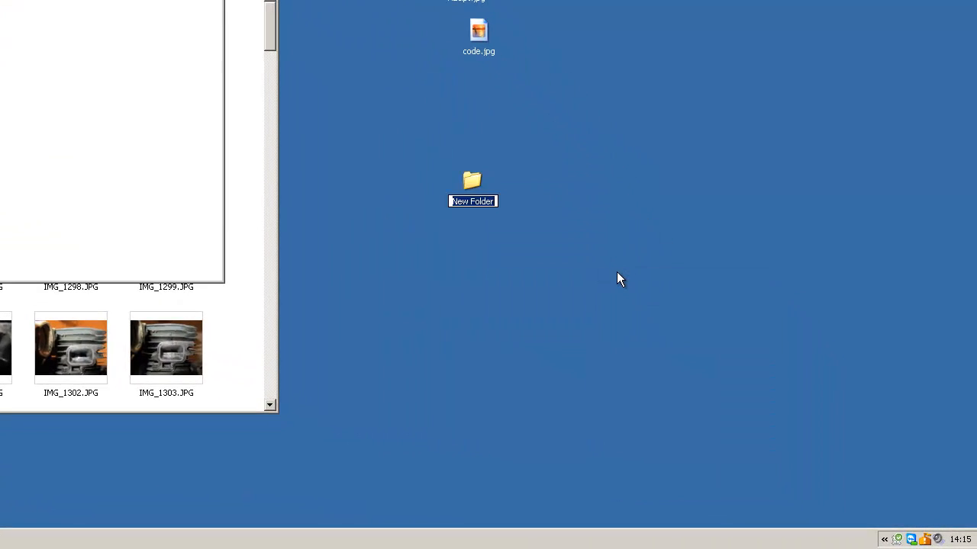
text(pics)
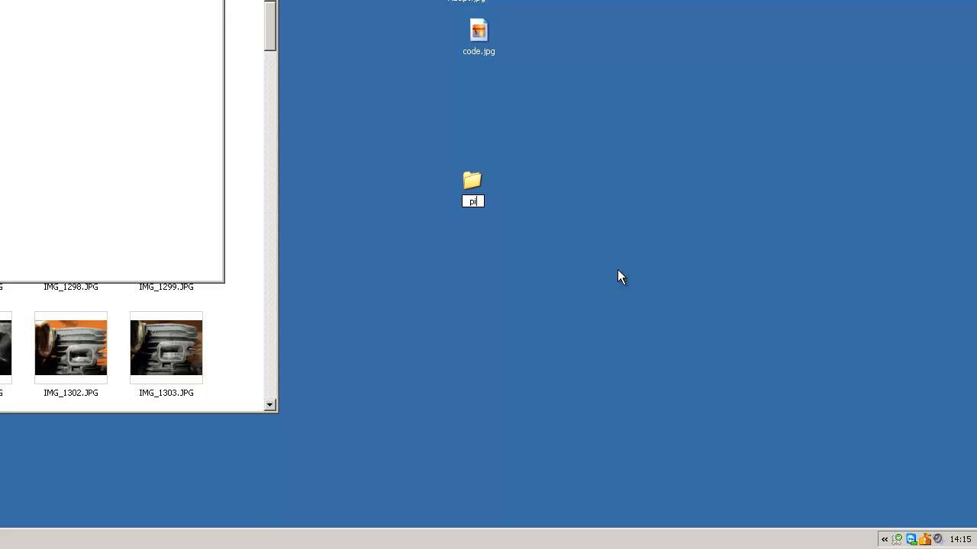
text( 1)
key(Return)
right_click(630, 260)
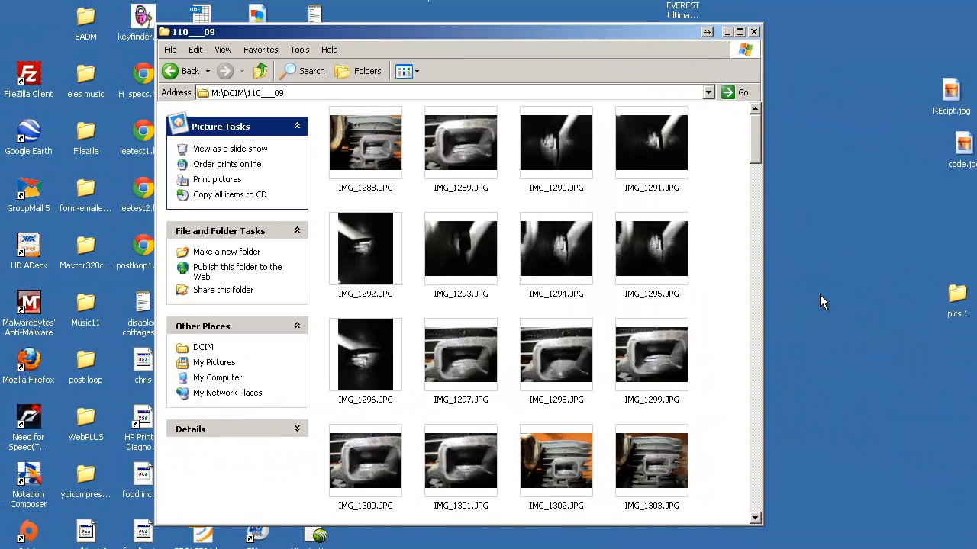
Step: Select all the pictures in the 110___09 folder and copy them
click(370, 151)
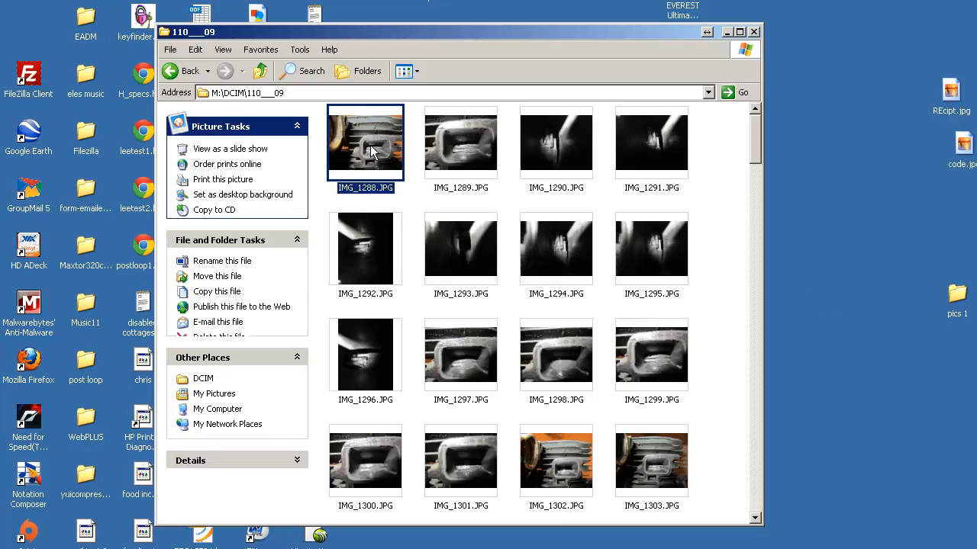
drag(753, 149, 759, 190)
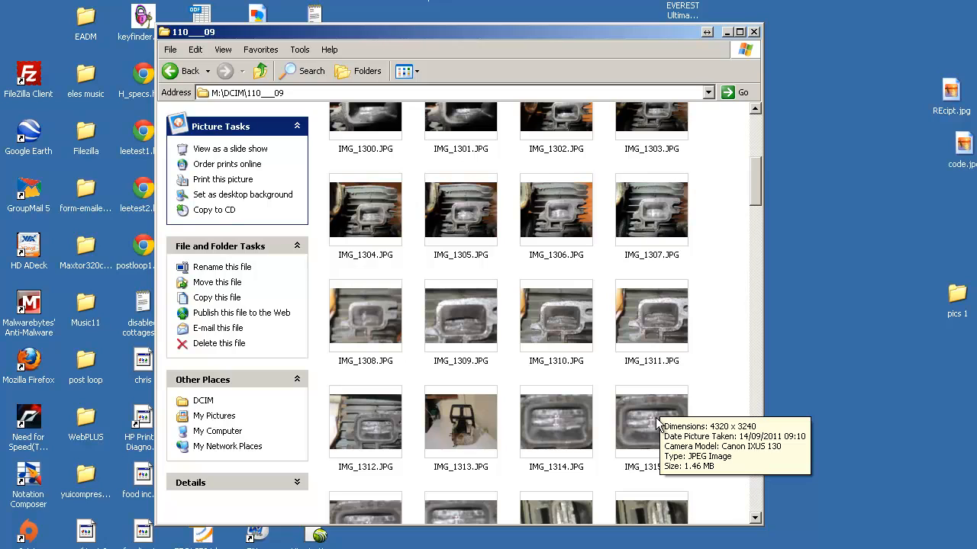
key(ctrl+a)
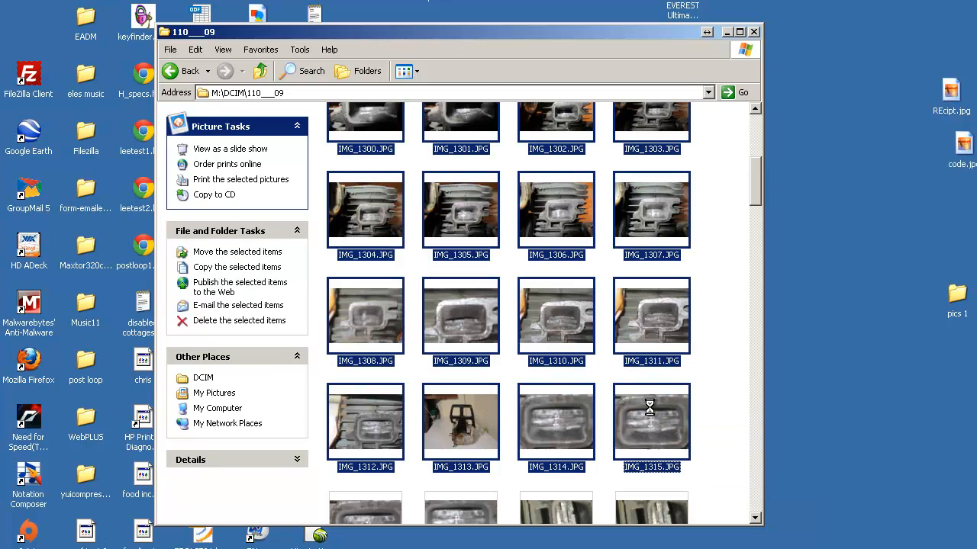
right_click(653, 408)
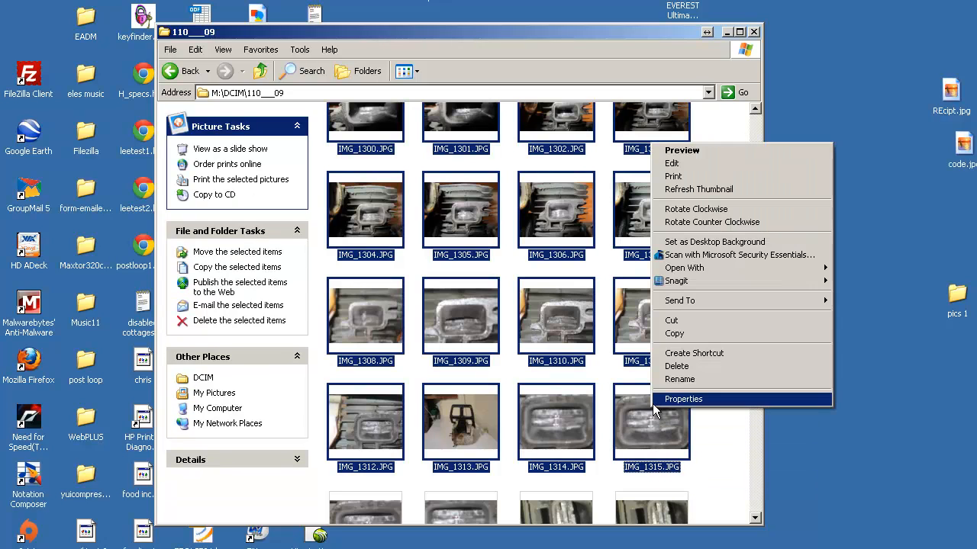
click(675, 333)
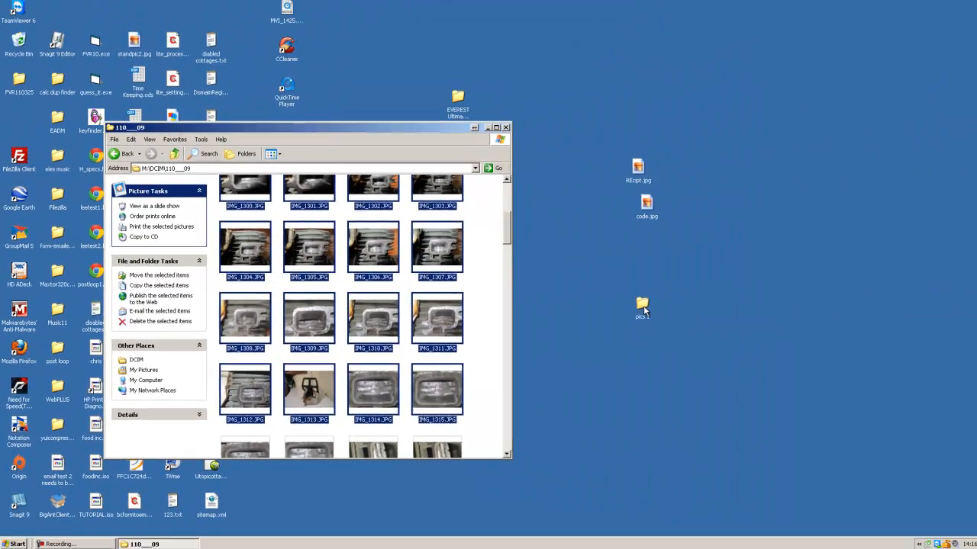
Step: Paste the copied pictures into the desktop folder "pics 1" and close the 110___09 window
click(958, 305)
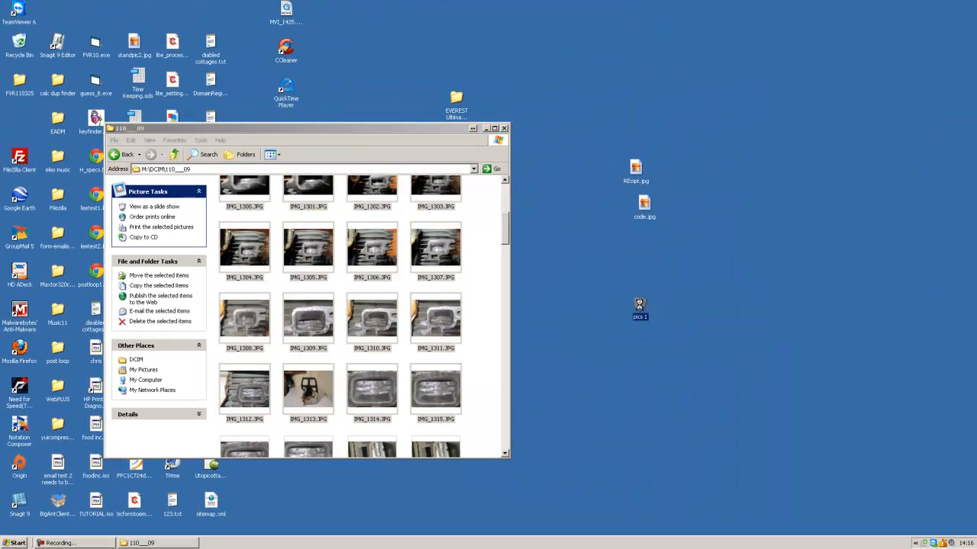
right_click(641, 309)
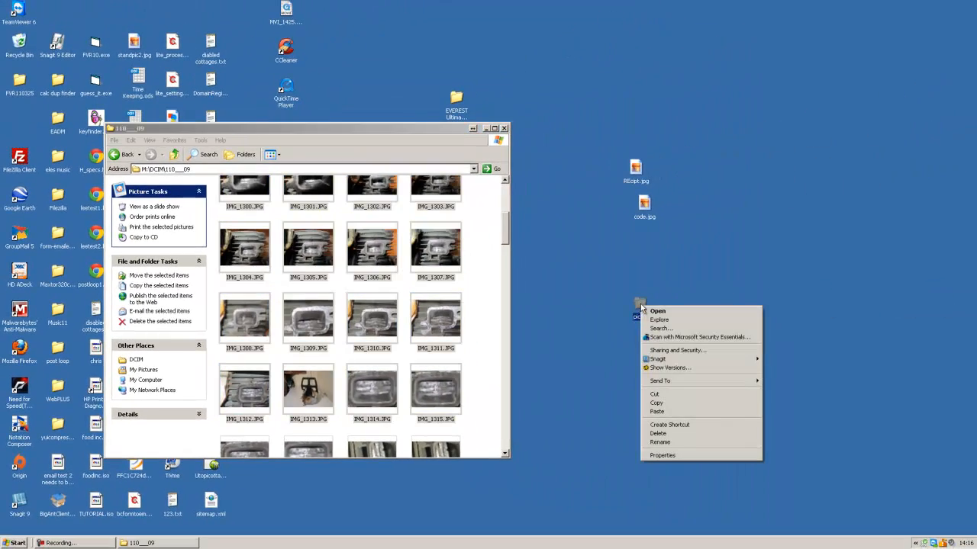
click(655, 412)
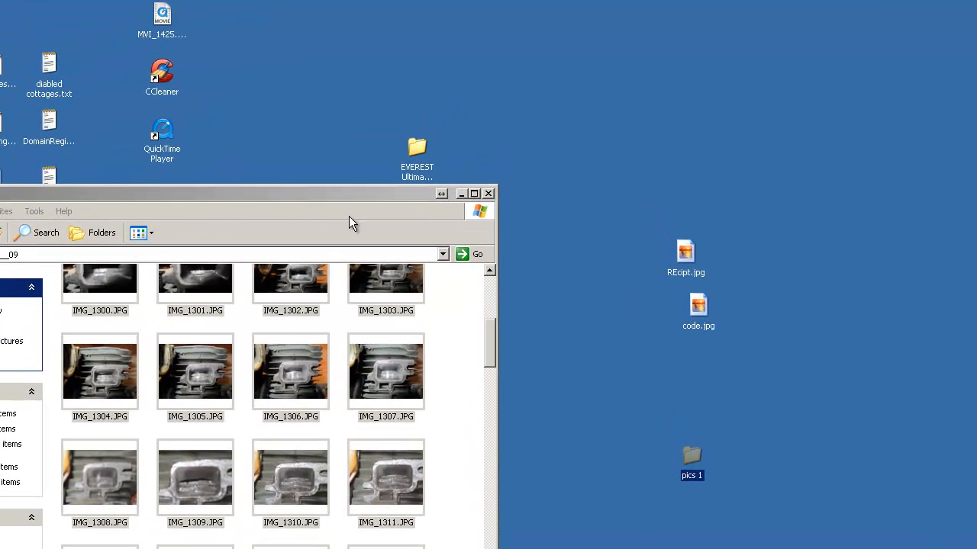
click(489, 195)
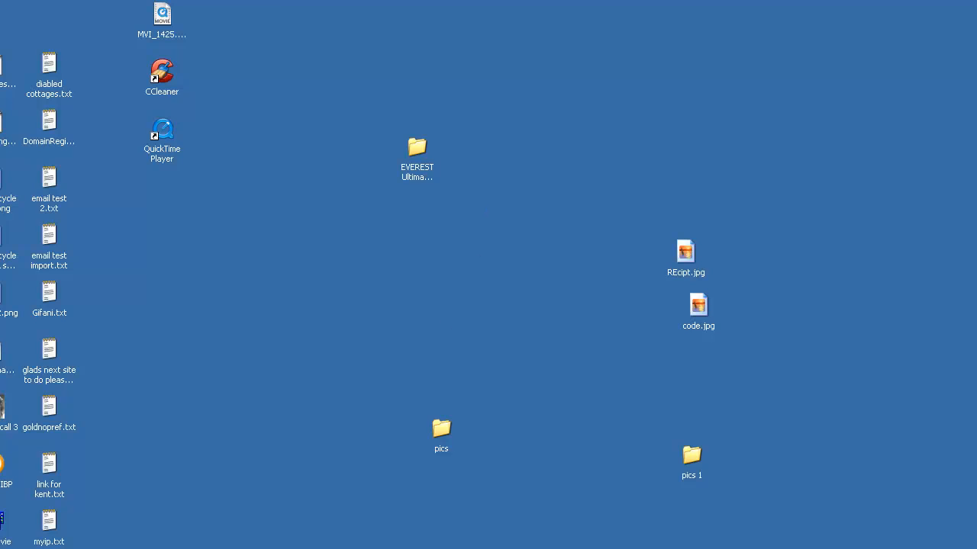
Step: Launch FormatFactory from the installed programs
click(21, 538)
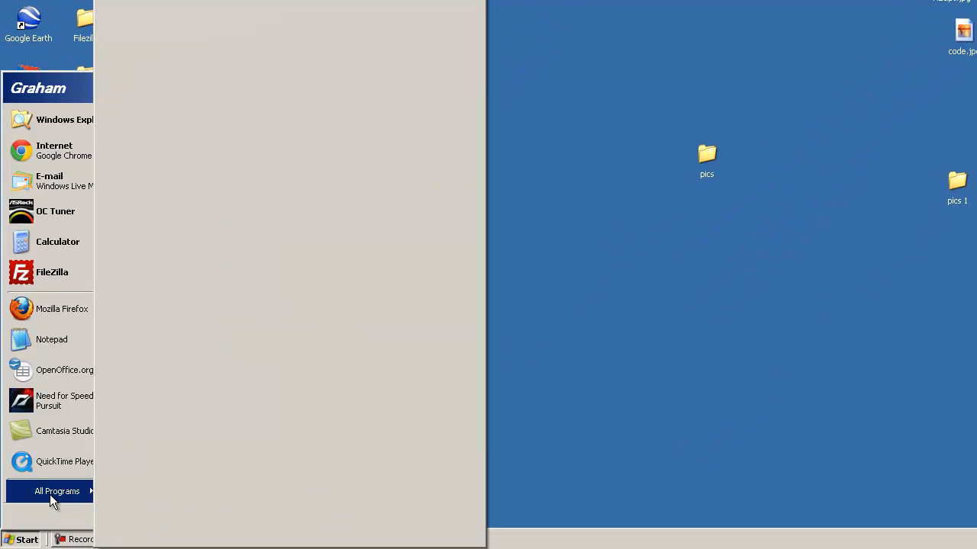
click(49, 495)
click(50, 494)
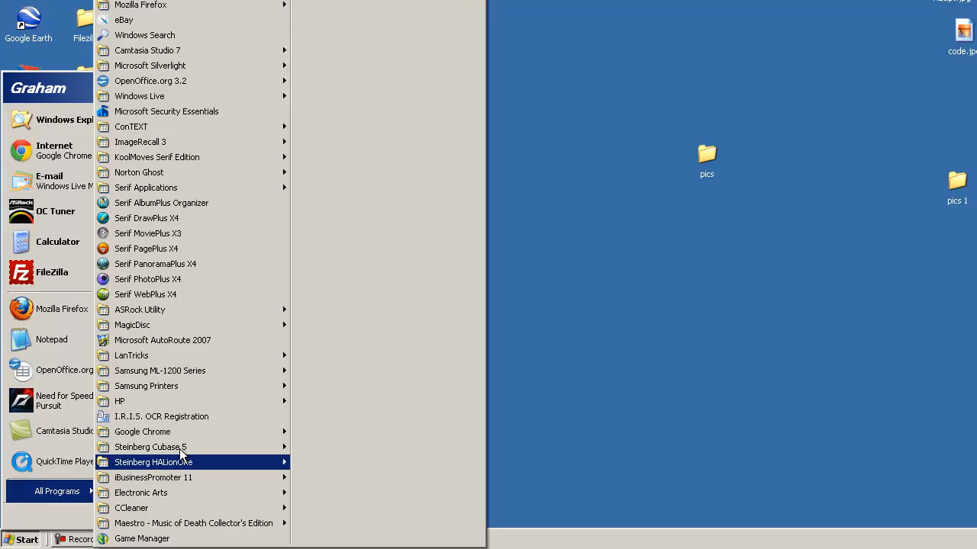
mouse_move(122, 13)
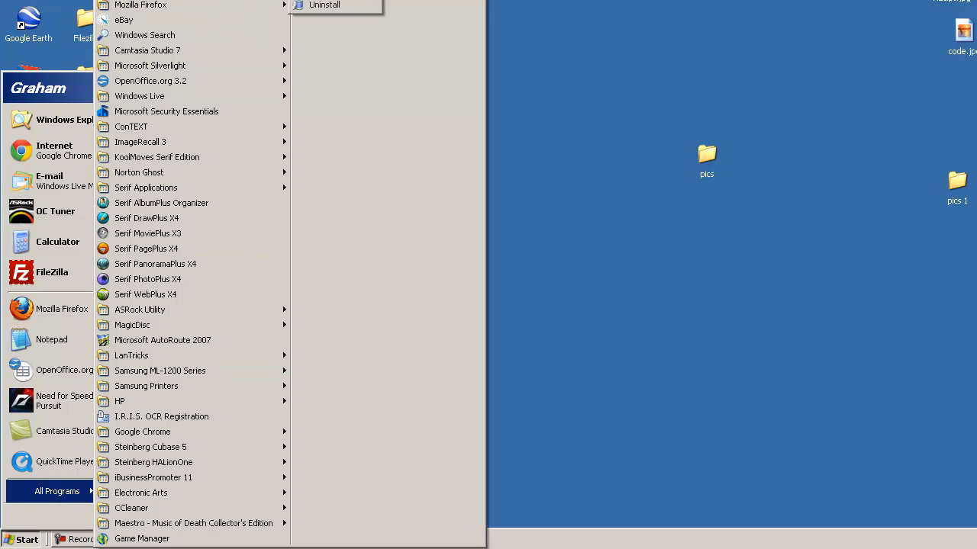
click(286, 16)
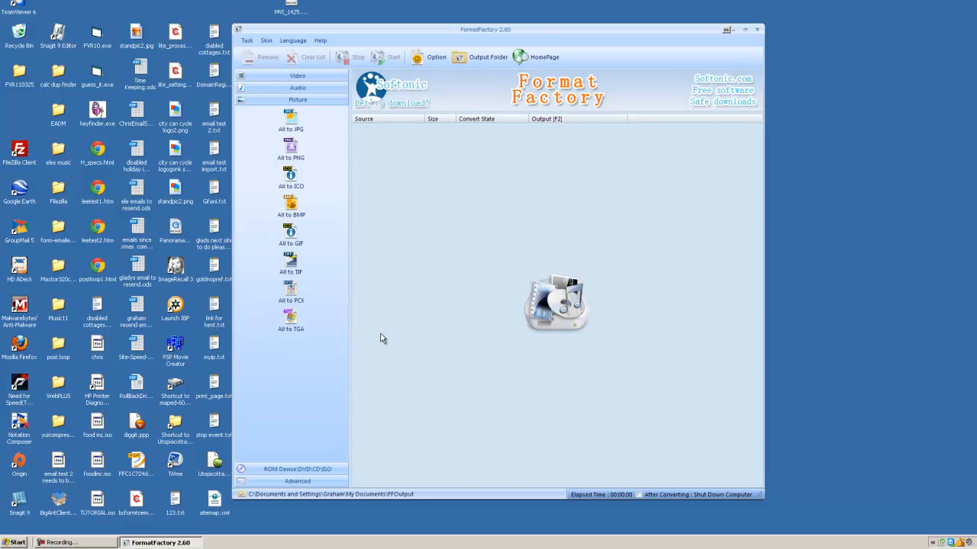
Step: Start an All to JPG picture conversion with the output size preset Max Width 320 Max Height 240
click(294, 122)
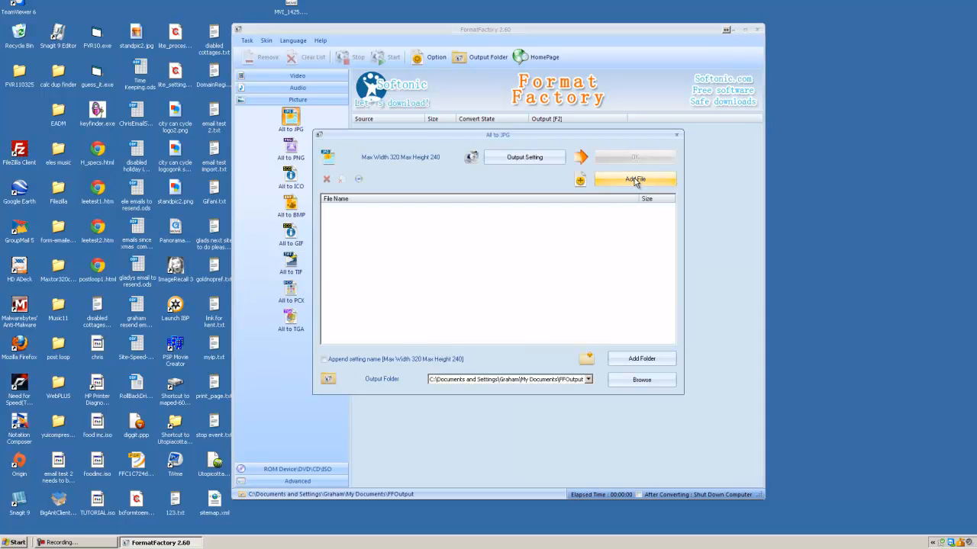
click(544, 162)
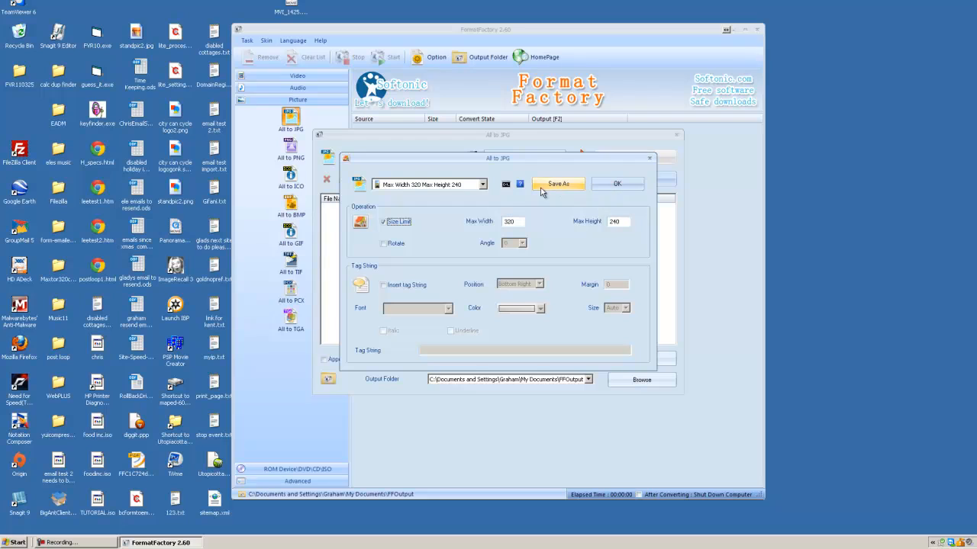
click(482, 184)
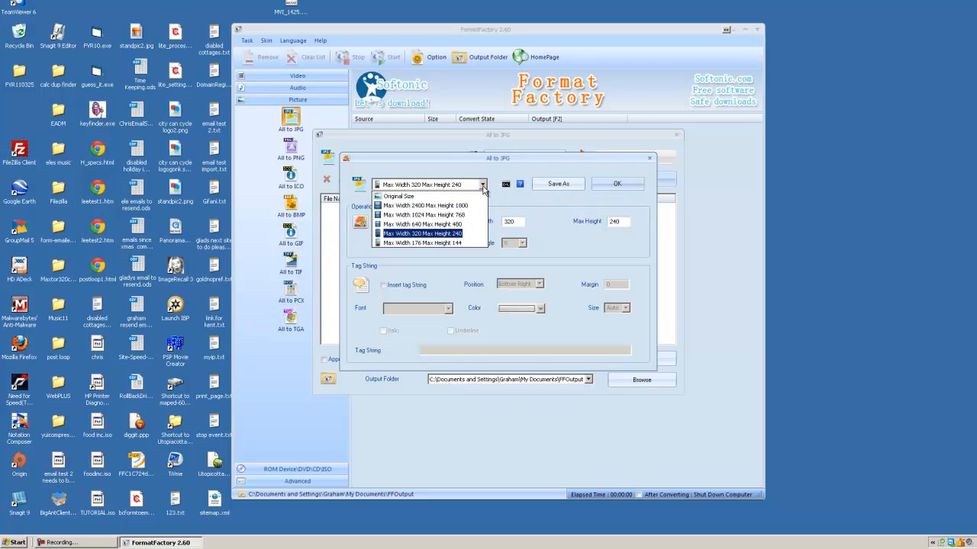
click(458, 234)
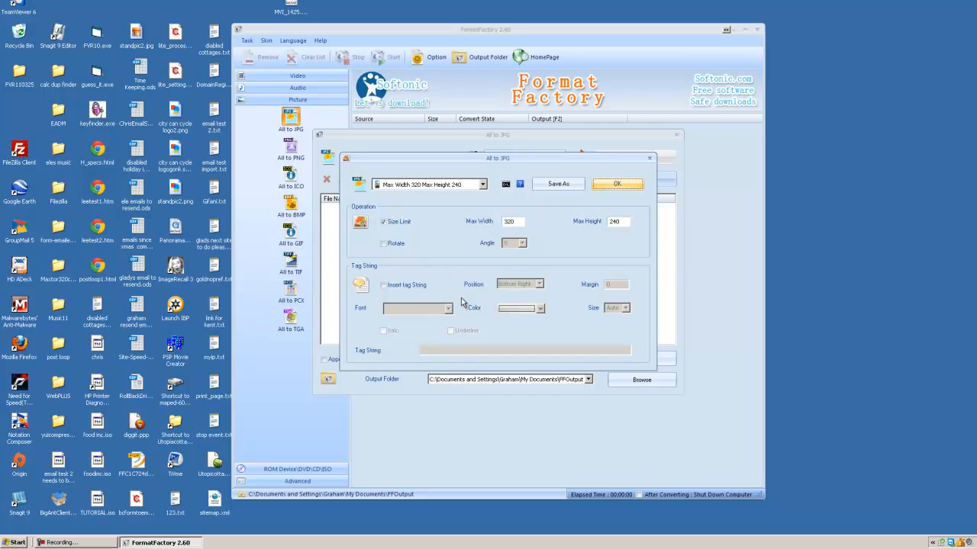
click(620, 185)
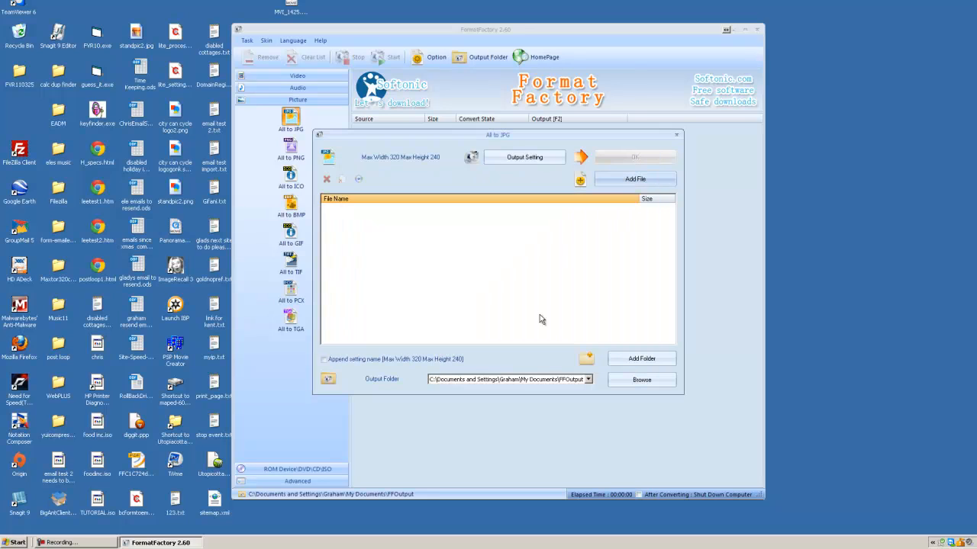
Step: Add all pictures from the desktop folder "pics 1" to the All to JPG job and confirm it into the conversion list
click(643, 360)
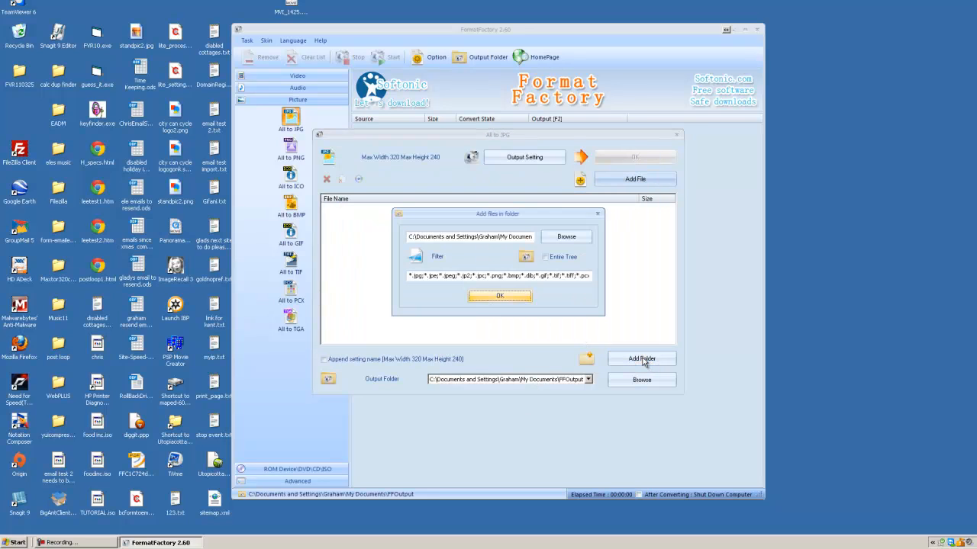
click(565, 238)
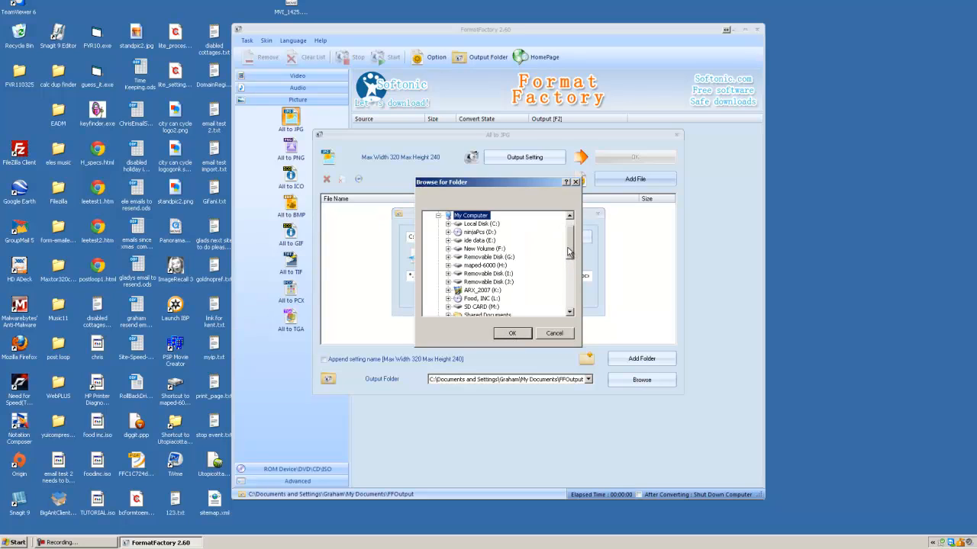
drag(568, 253, 568, 303)
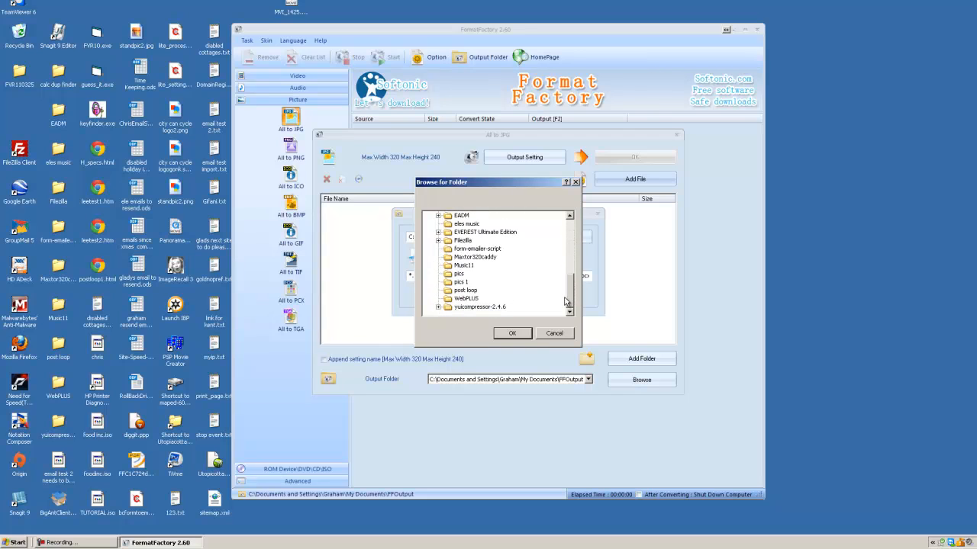
click(455, 284)
click(510, 336)
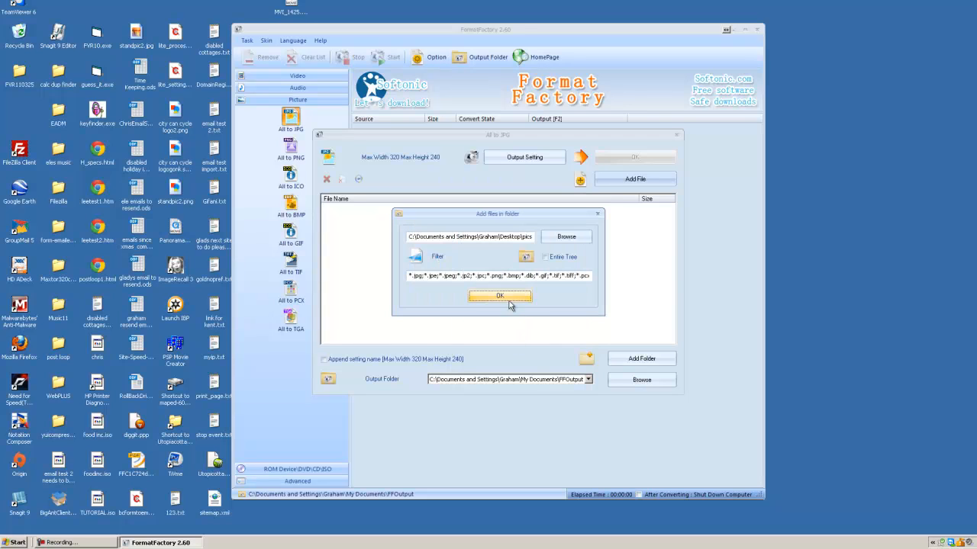
click(499, 297)
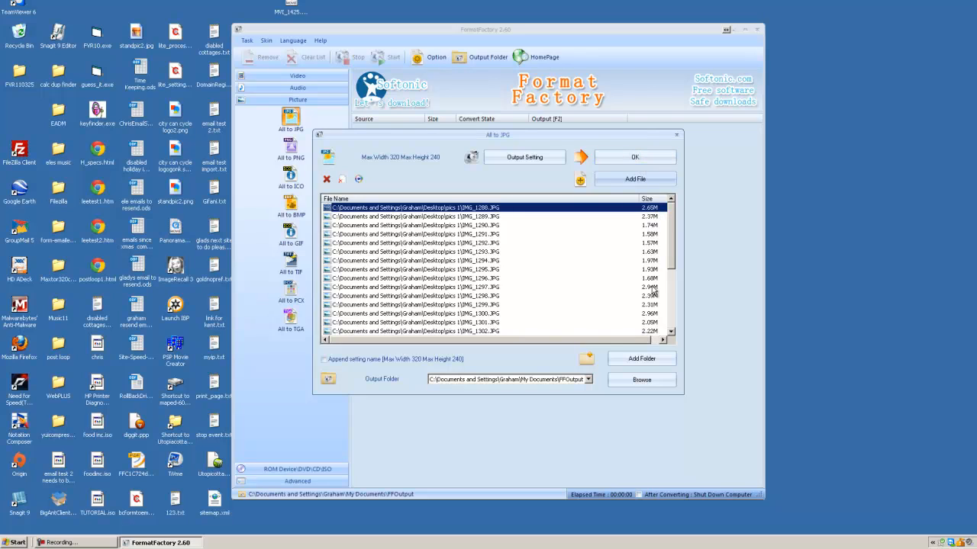
click(635, 157)
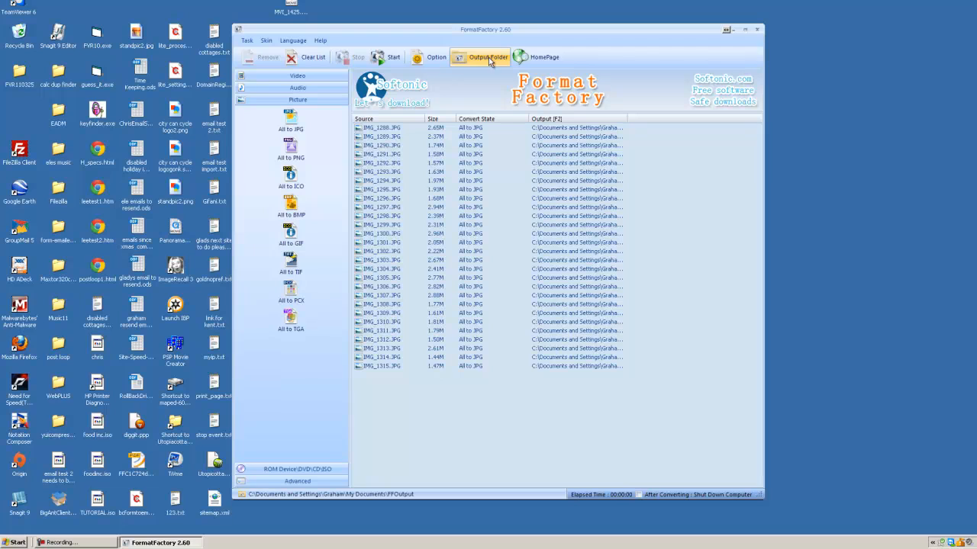
Step: Open the FFOutput folder in My Documents
click(14, 542)
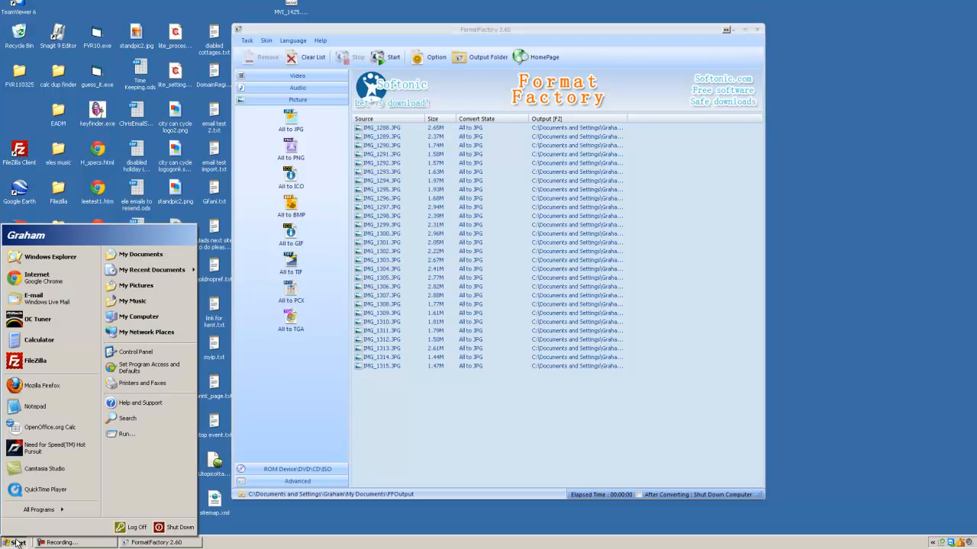
click(171, 255)
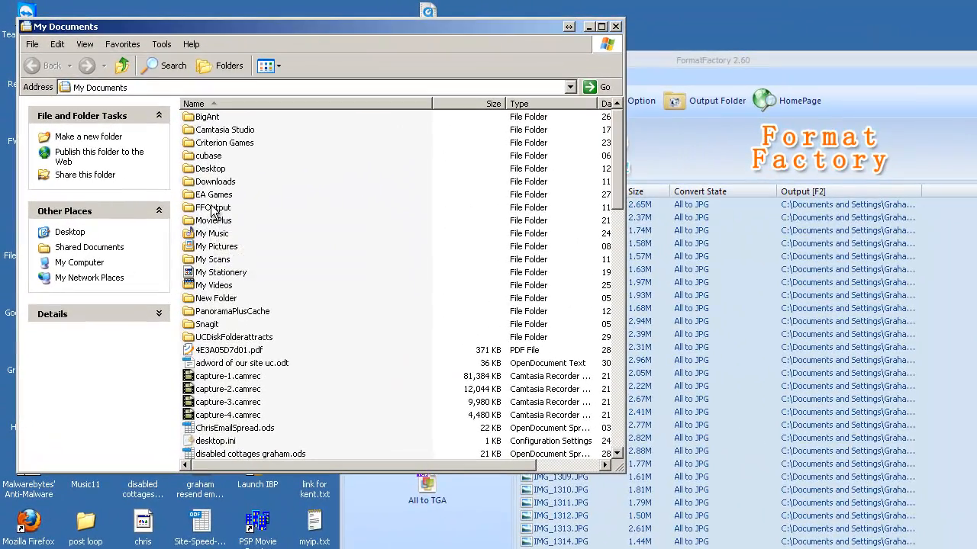
click(207, 203)
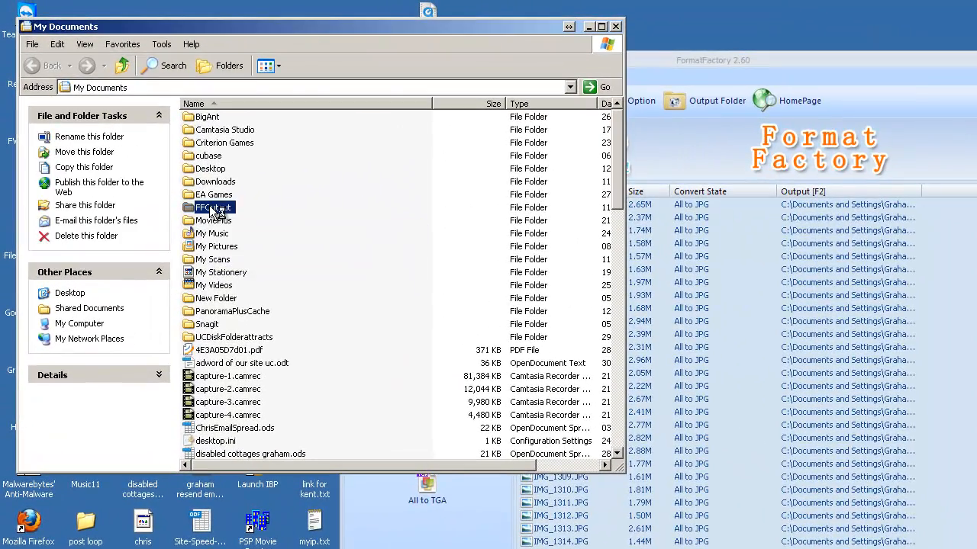
double_click(212, 210)
Step: Delete all existing files in the FFOutput folder, including Thumbs.db
click(229, 117)
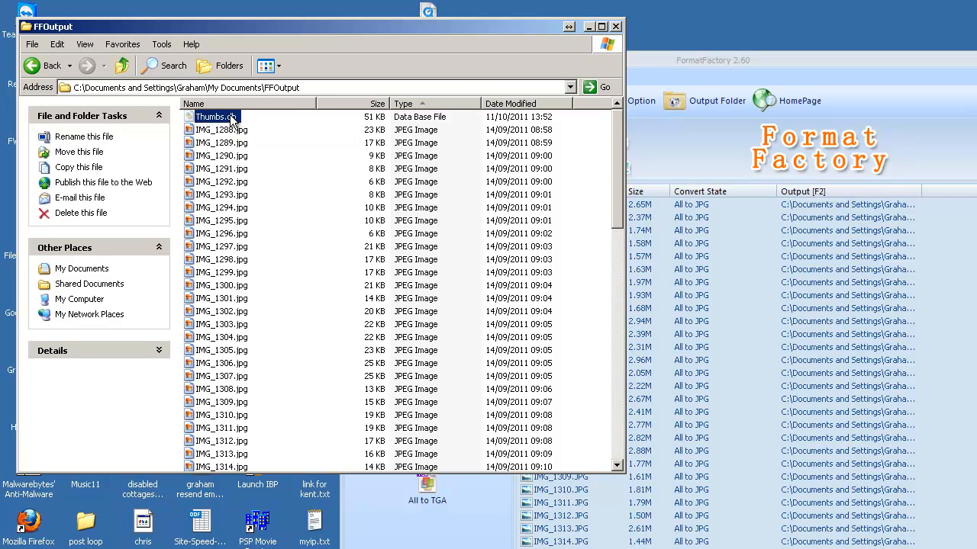
key(ctrl+a)
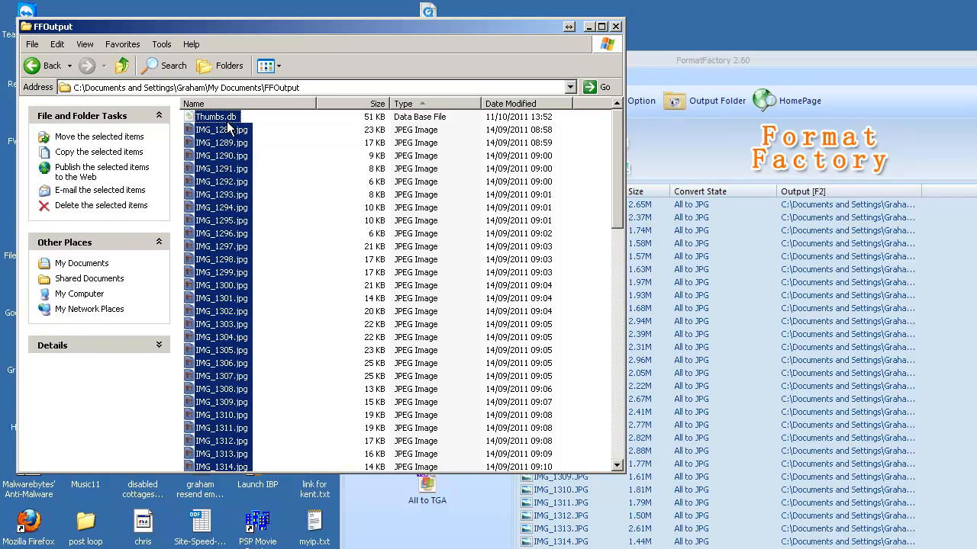
key(Delete)
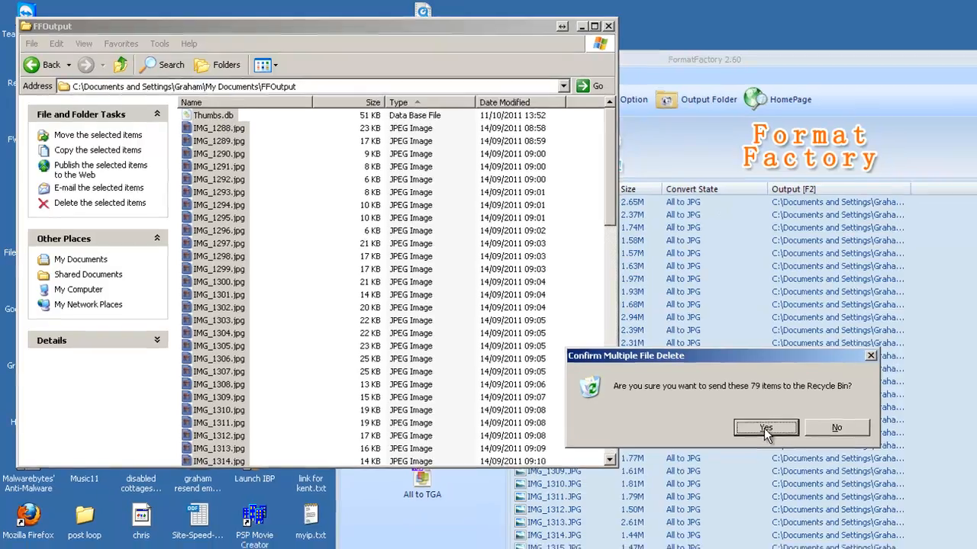
click(775, 433)
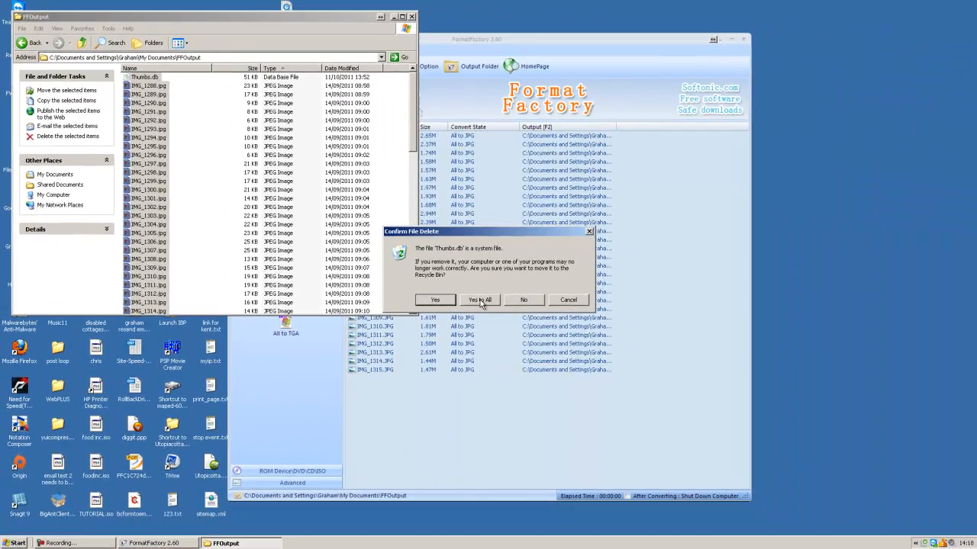
click(480, 300)
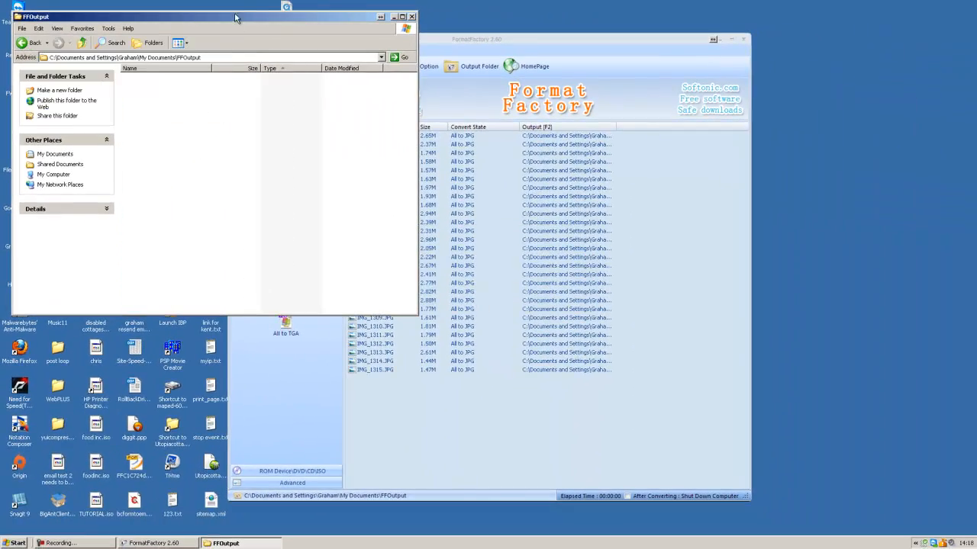
Step: Move and narrow the FFOutput window so the conversion list stays visible, and start converting the queued pictures
drag(236, 23, 778, 228)
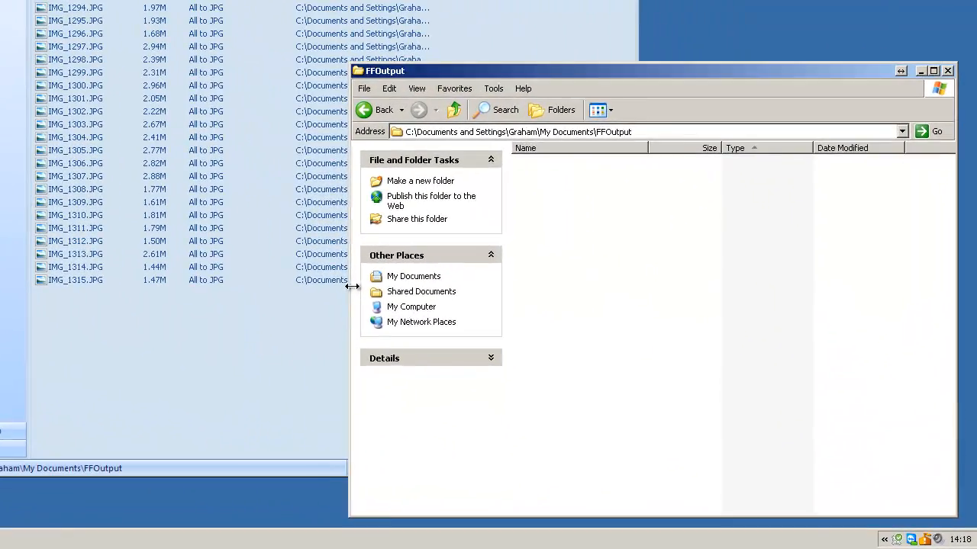
drag(351, 286, 457, 286)
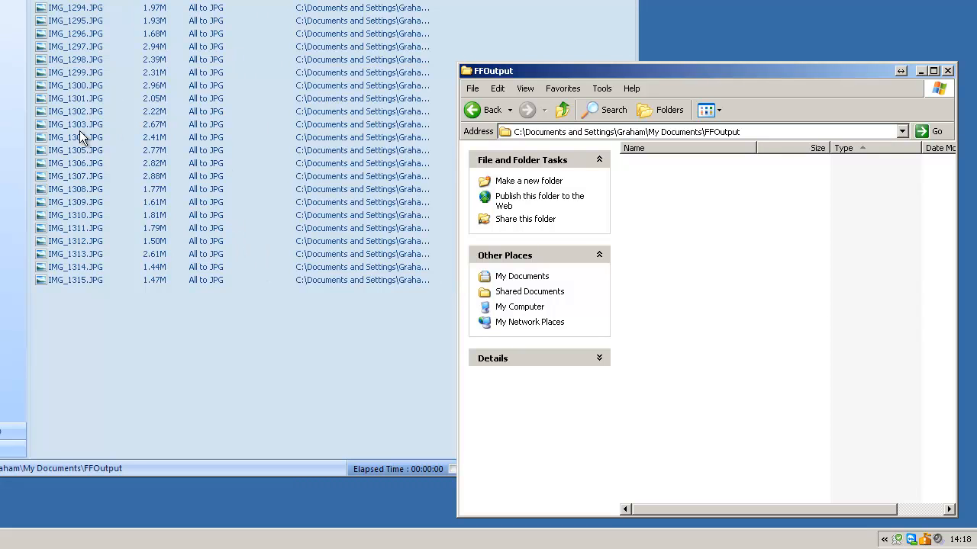
key(alt+Tab)
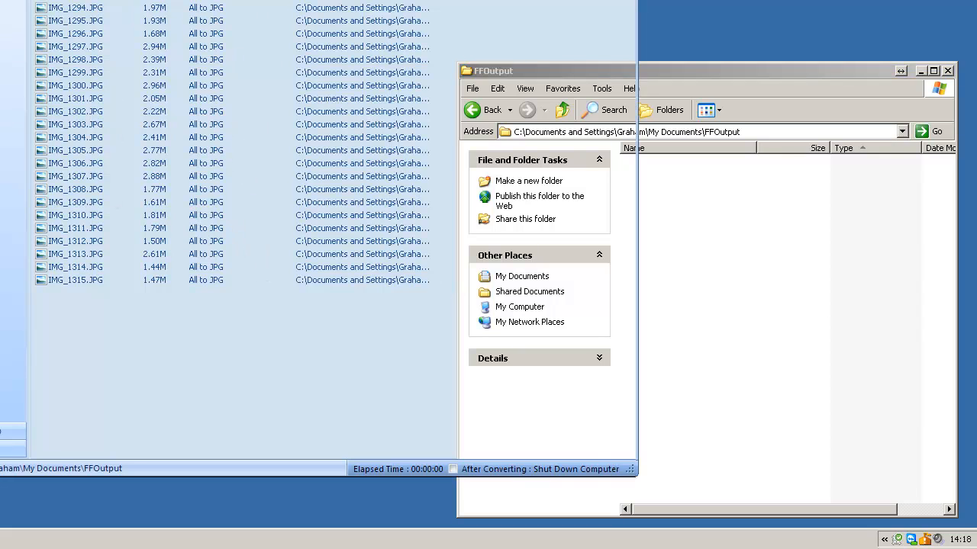
click(721, 71)
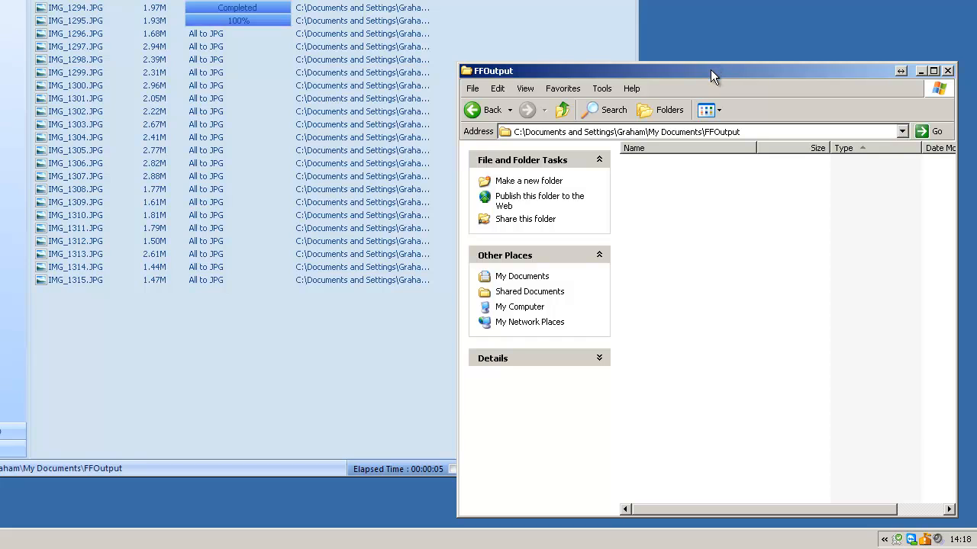
drag(709, 71, 614, 0)
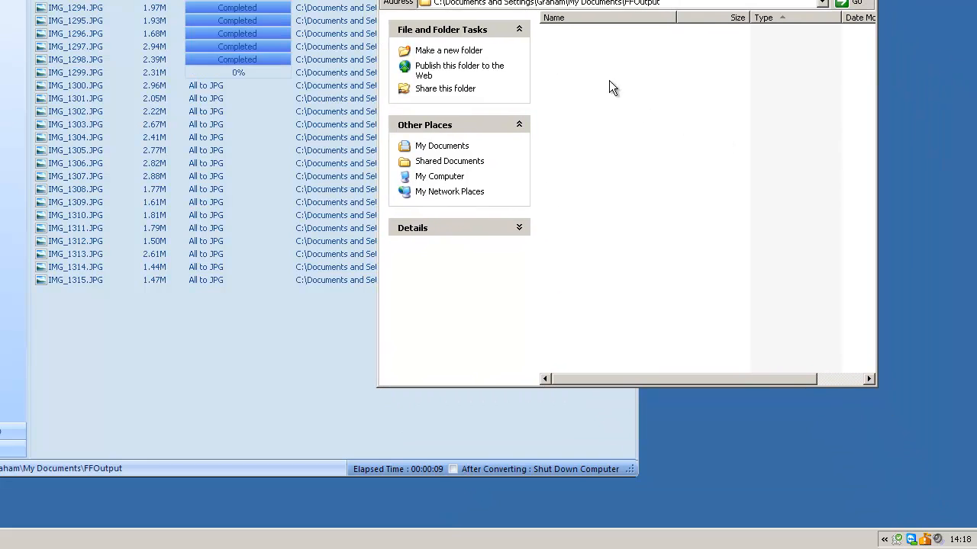
Step: Show the FFOutput files as Tiles to check the converted pictures' dimensions, and return the folder to Details view
click(445, 0)
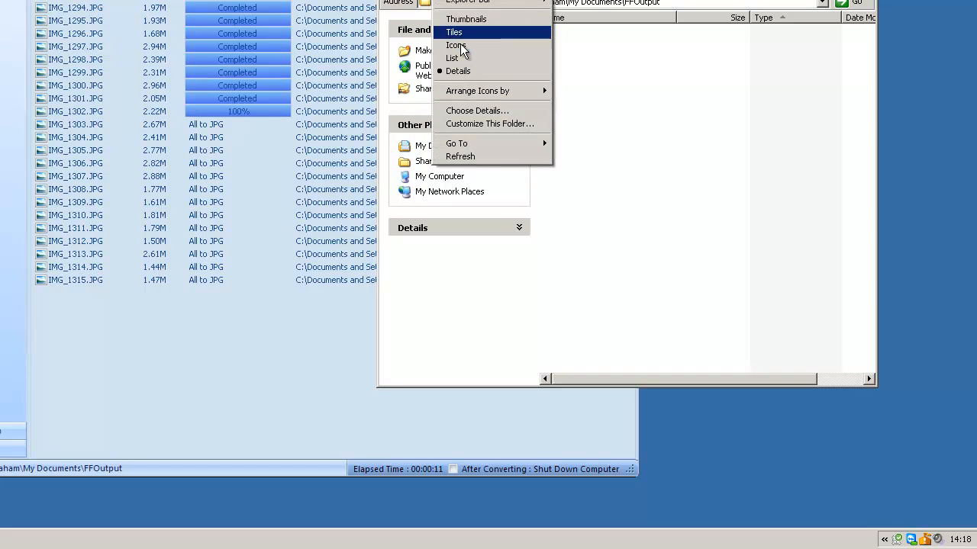
click(460, 33)
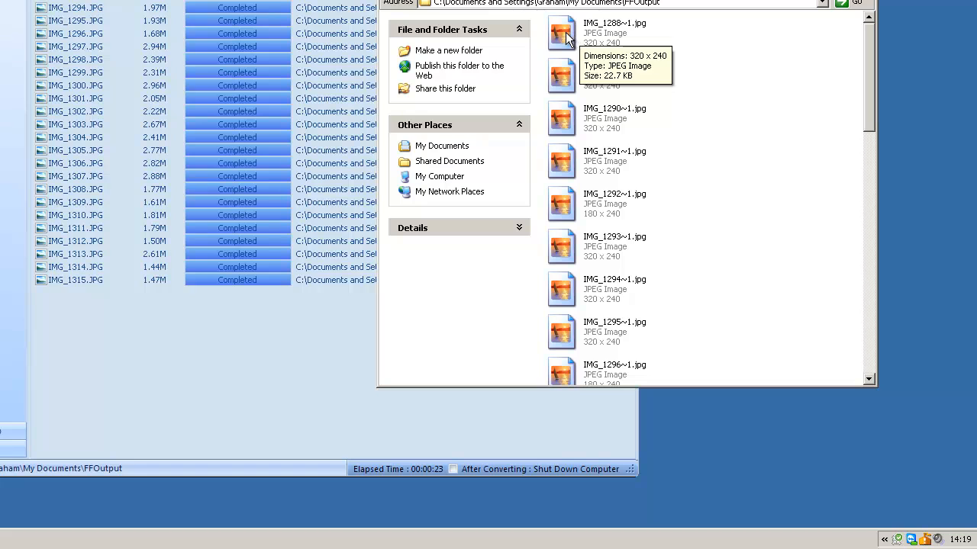
click(444, 0)
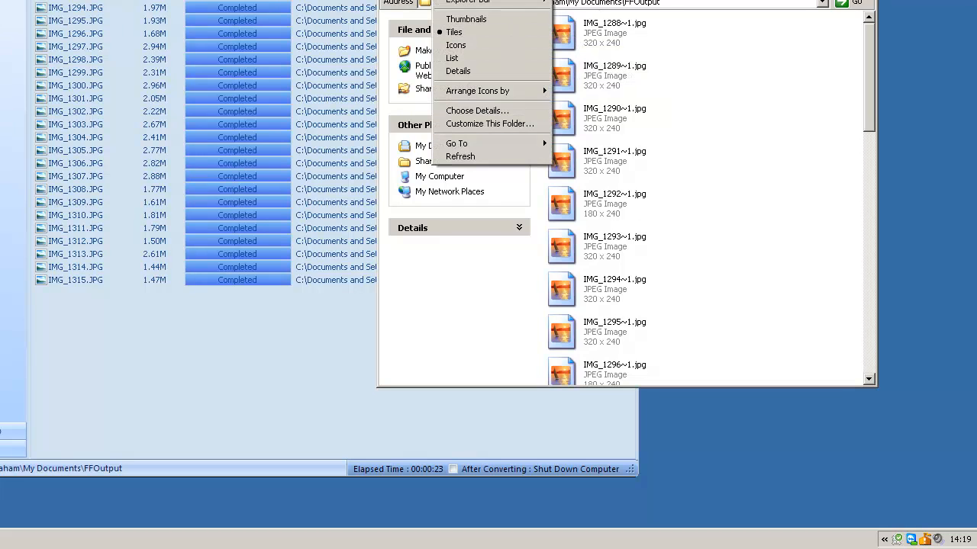
click(456, 71)
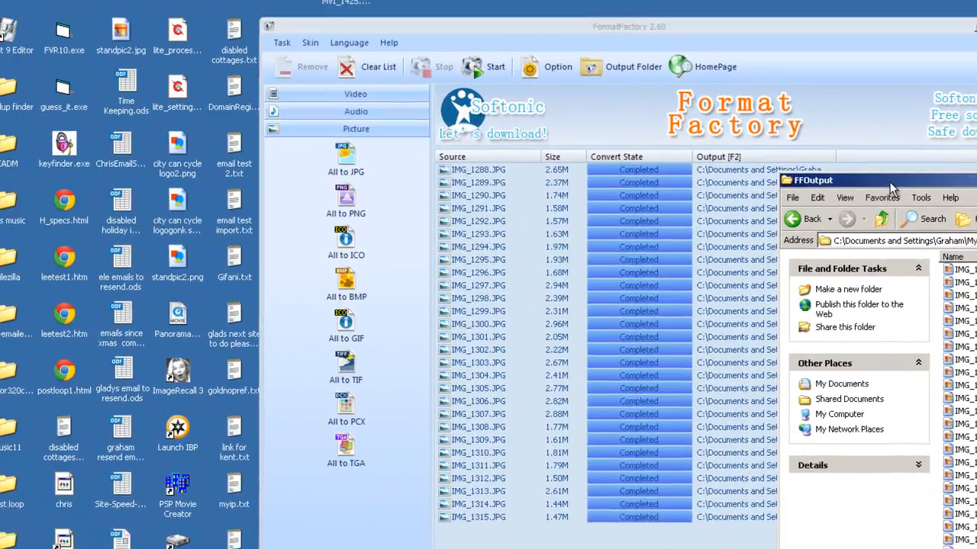
Step: Place the narrowed FFOutput window beside the source list and compare the converted file sizes with the originals
drag(889, 184, 113, 94)
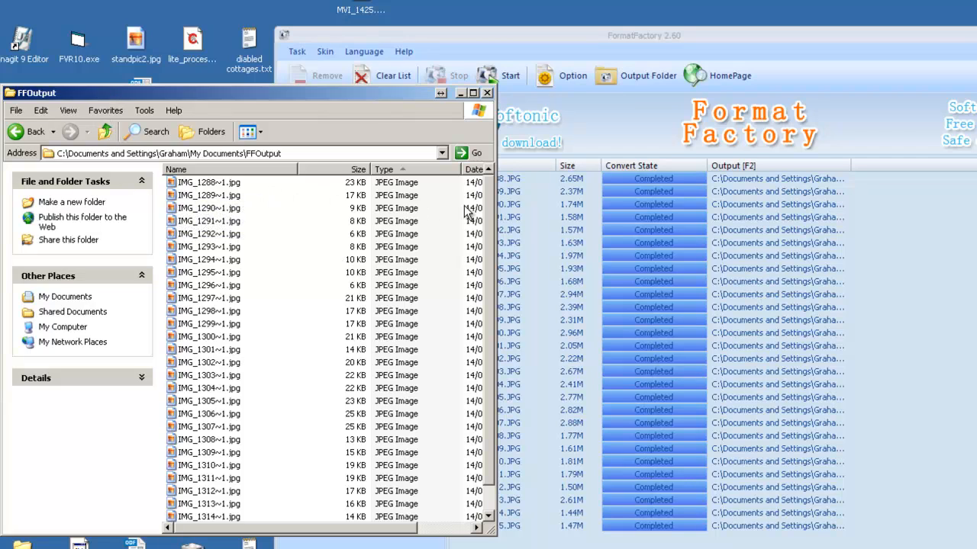
drag(496, 193, 440, 193)
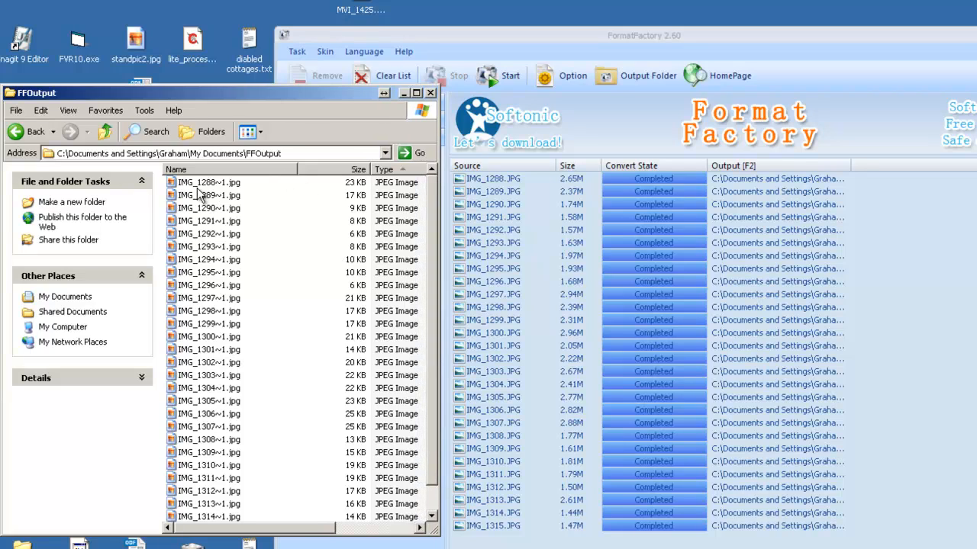
mouse_move(221, 189)
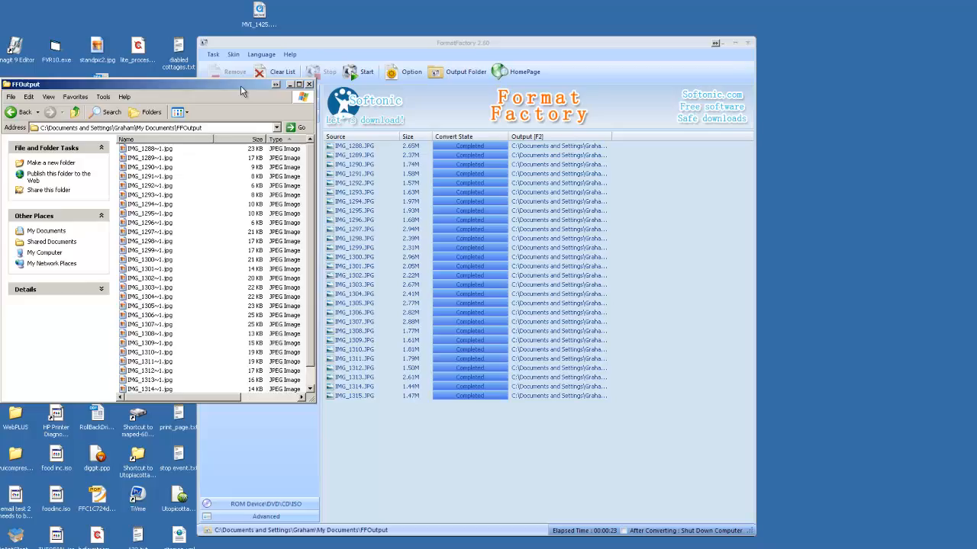
drag(240, 85, 899, 138)
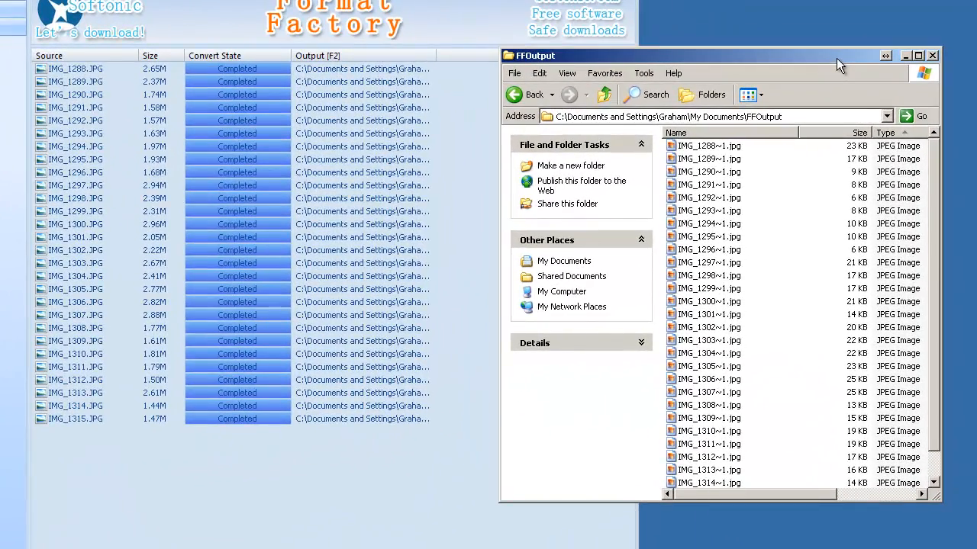